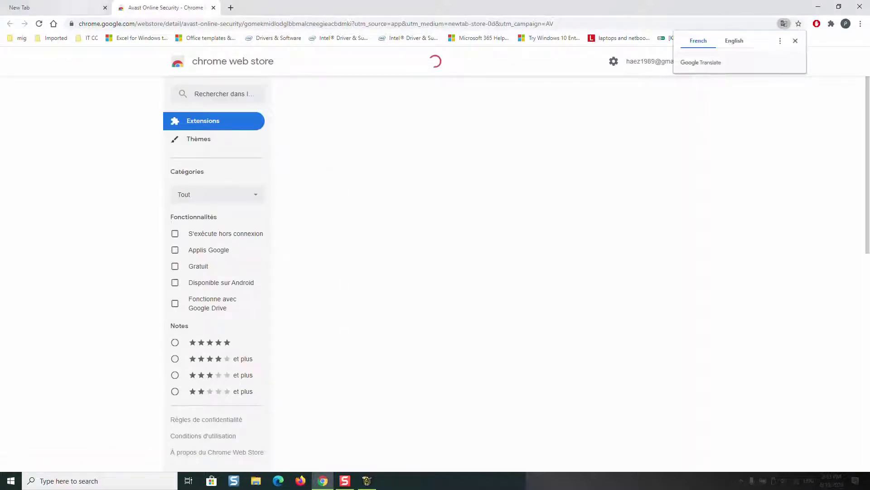
Step: Switch back to the new tab that holds the typed microsoft.com address
left_click(82, 7)
Step: Go to microsoft.com and close the Avast Online Security tab
left_click(128, 23)
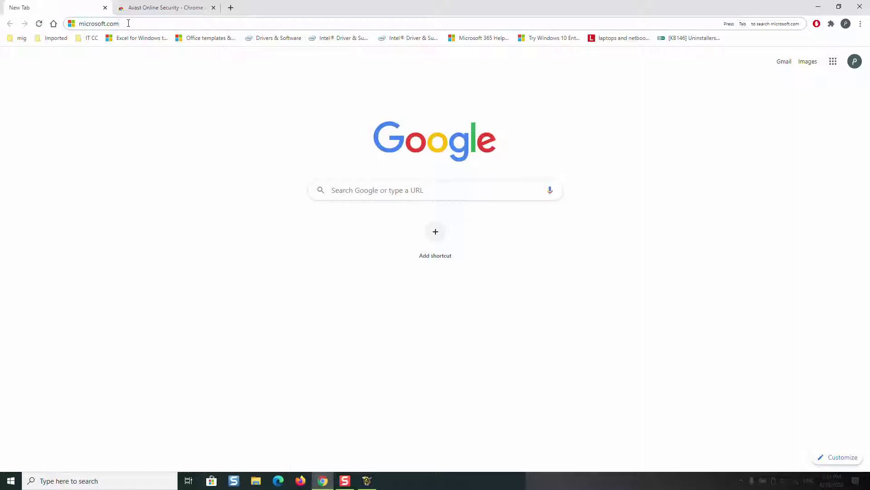
key("Return")
left_click(213, 8)
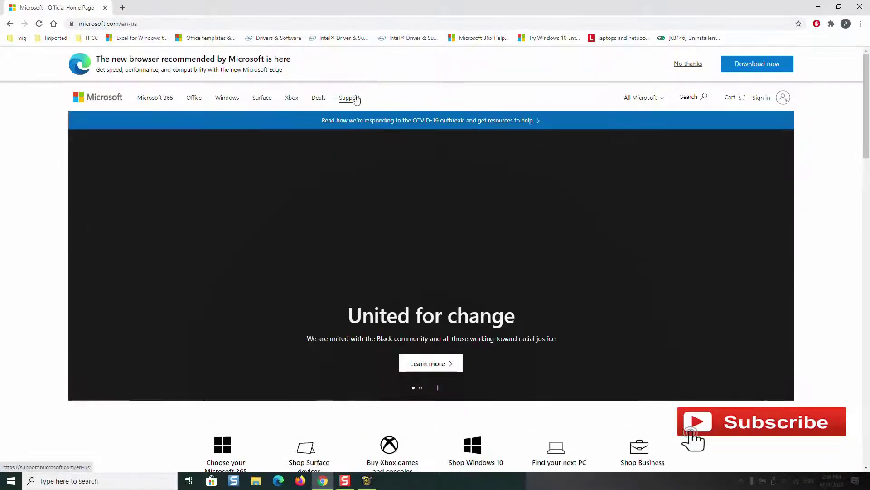
Step: Search Microsoft Support for 'internet explorer', correcting the 'exploreer' typo
left_click(348, 102)
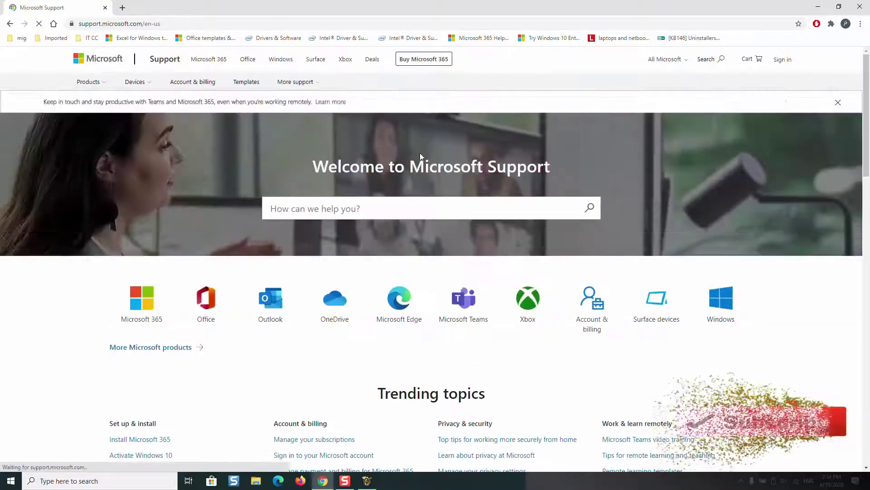
left_click(319, 208)
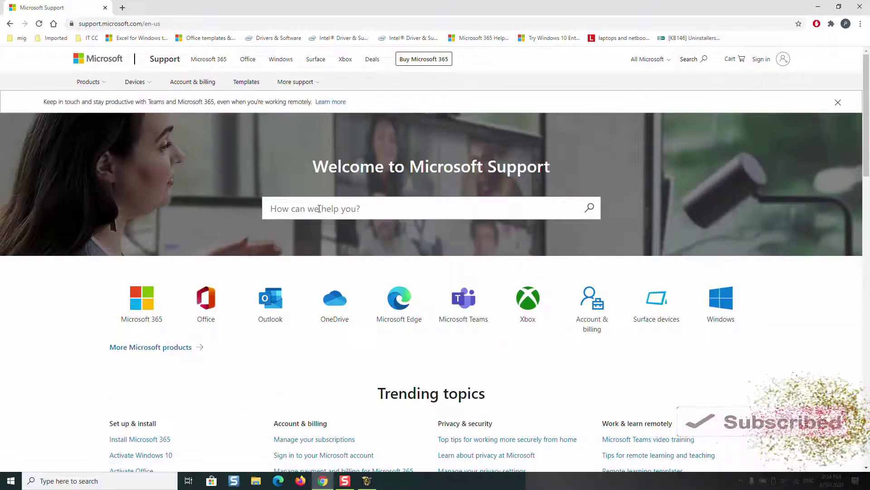
type("internet")
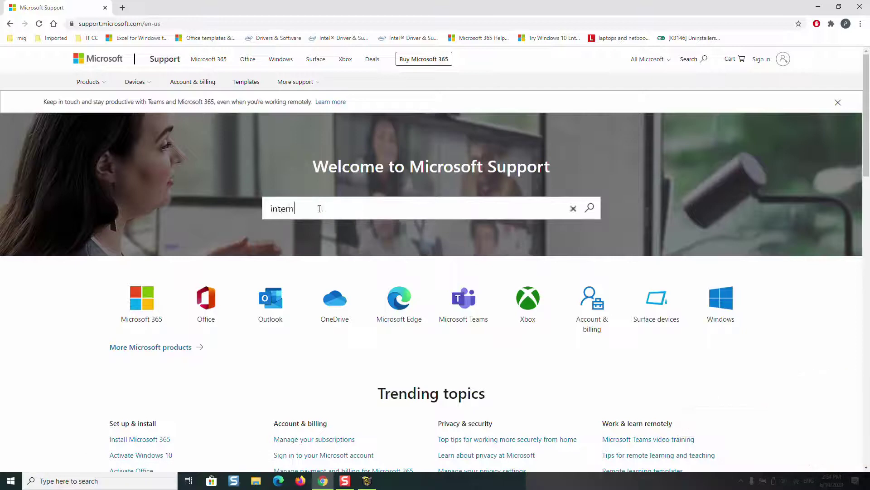
type(" exploreer")
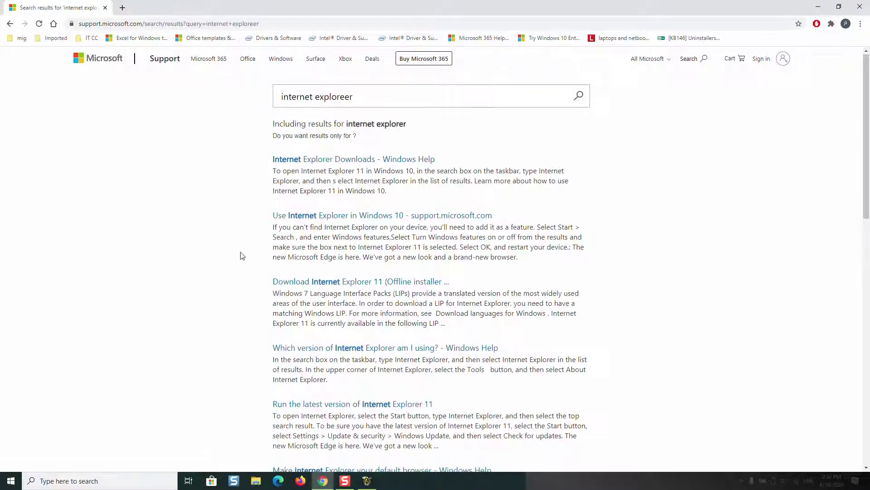
scroll(241, 254, "down", 3)
scroll(241, 254, "up", 3)
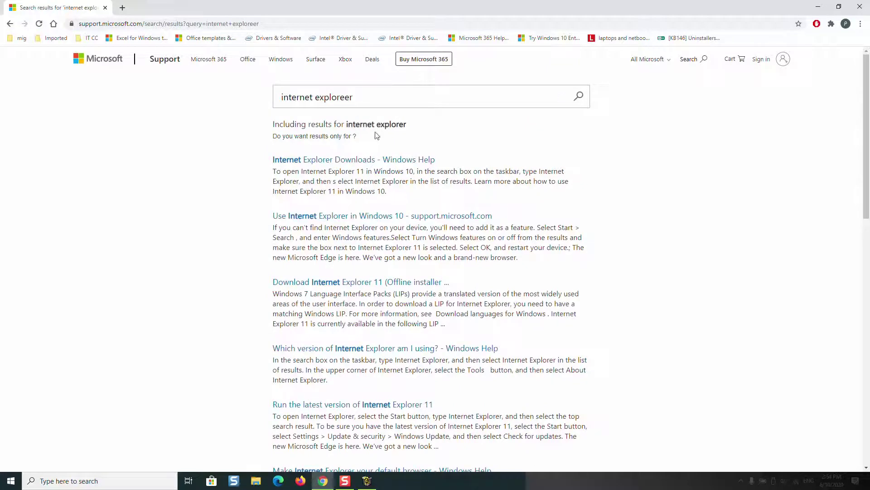
left_click(346, 98)
key("BackSpace")
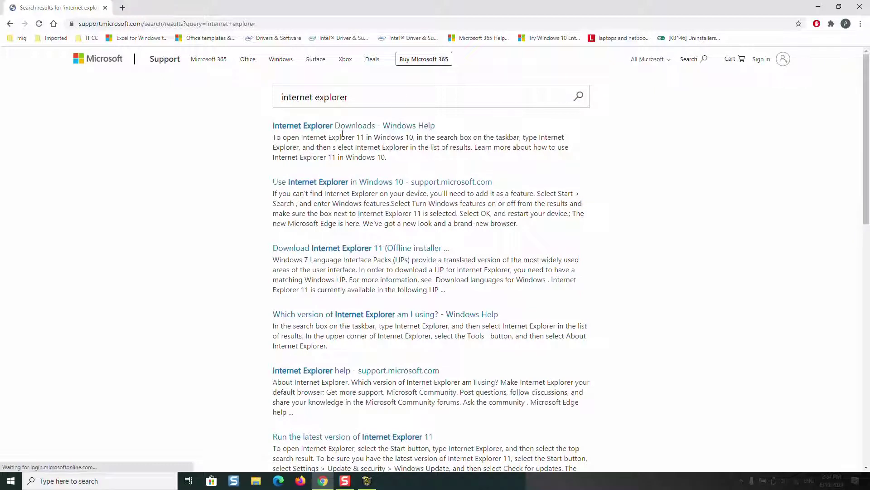
Step: Open the Internet Explorer Downloads article, dismiss the Edge banner, and scroll to the Windows 10 links
left_click(312, 129)
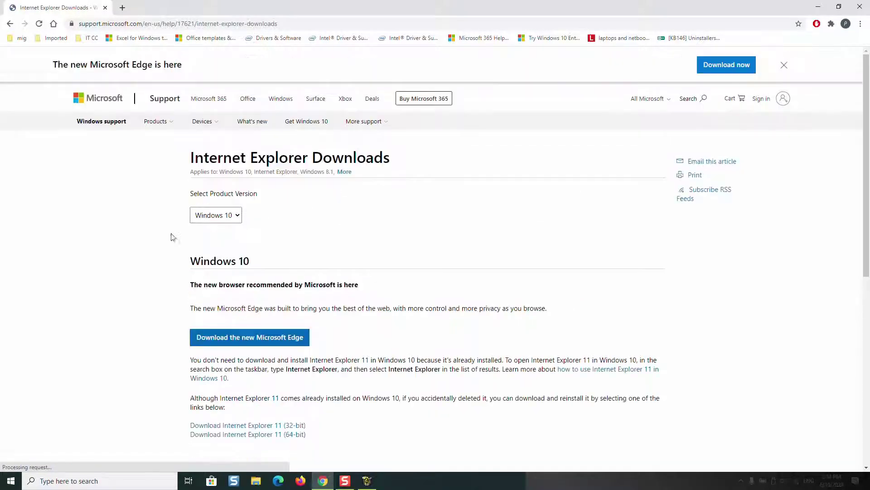
left_click(785, 66)
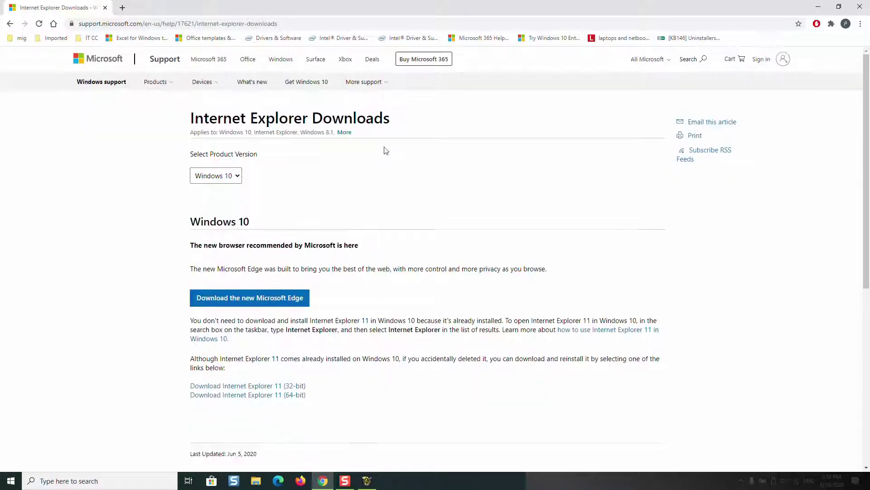
left_click(238, 176)
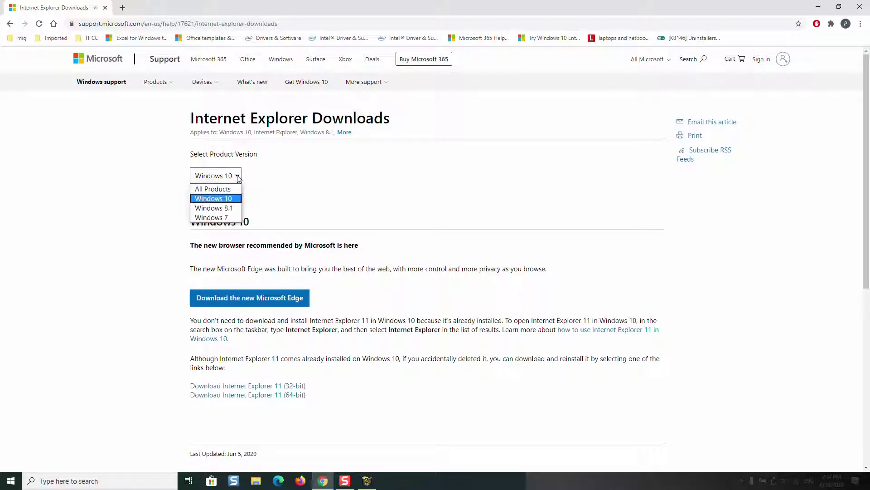
left_click(302, 179)
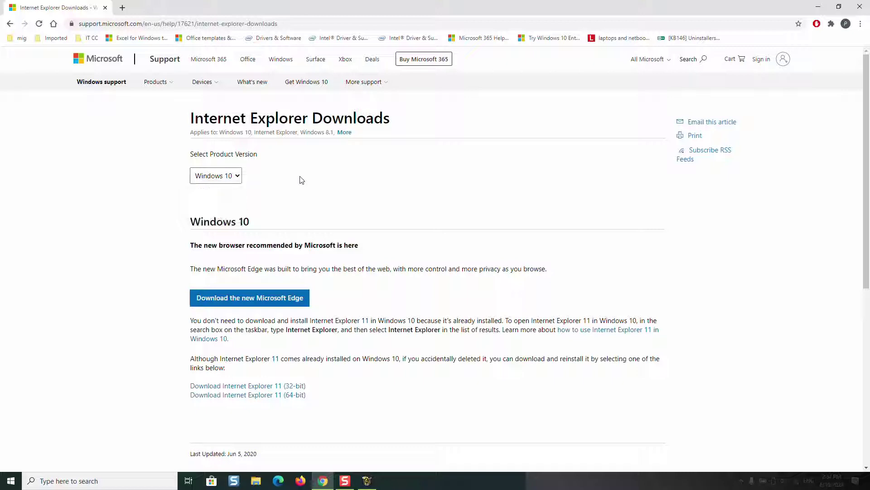
scroll(302, 180, "down", 2)
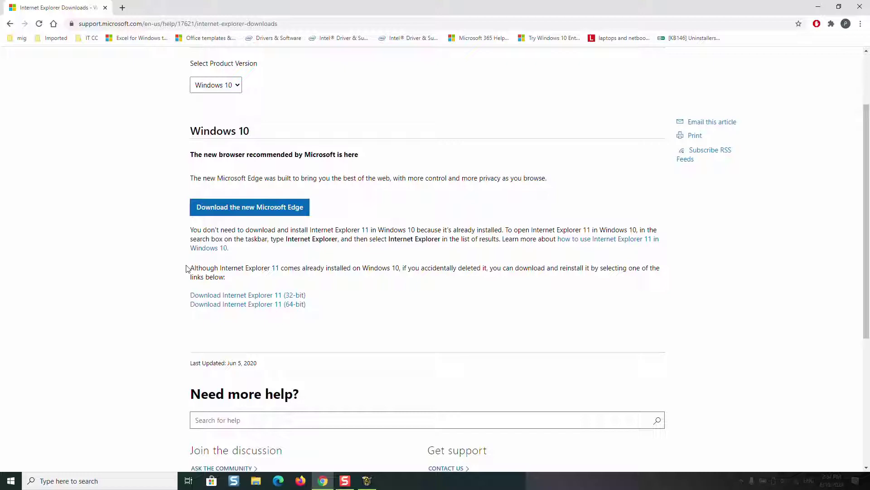
scroll(192, 319, "down", 1)
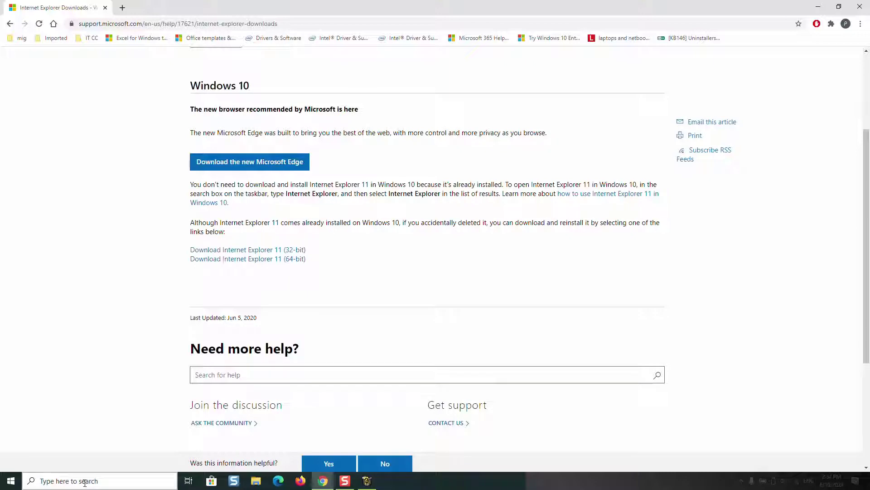
key("super+r")
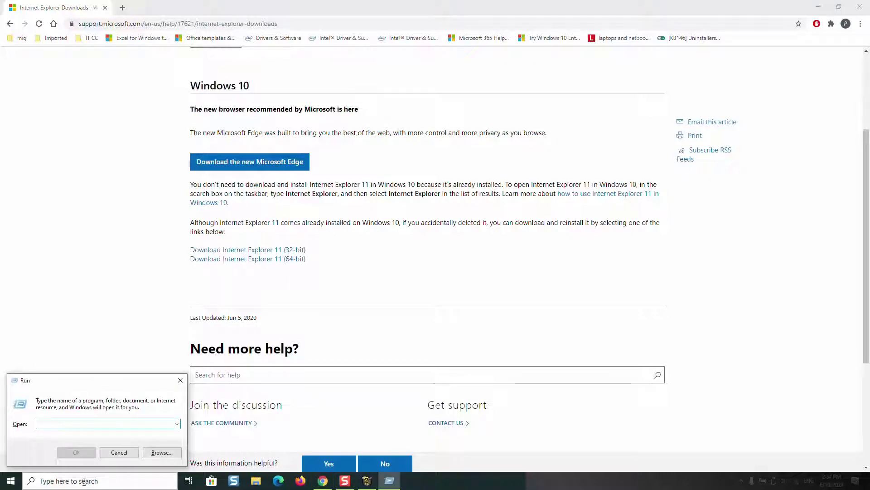
type("dxdiag")
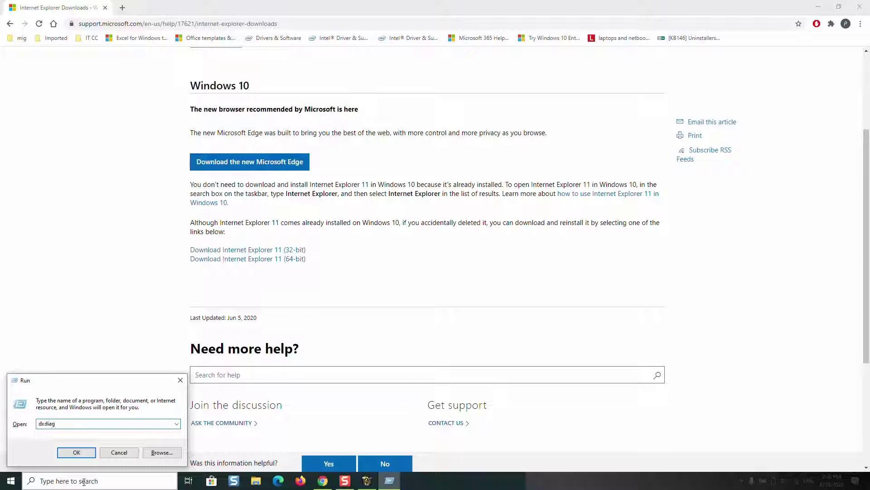
key("Return")
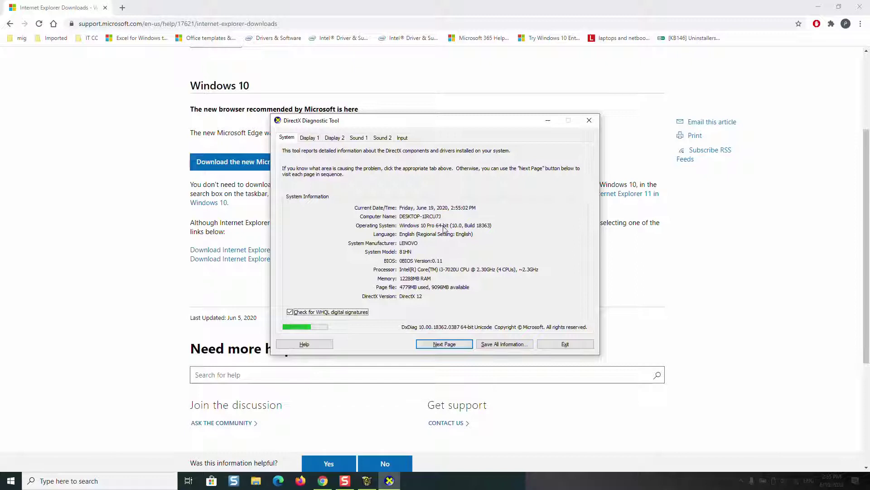
left_click(596, 119)
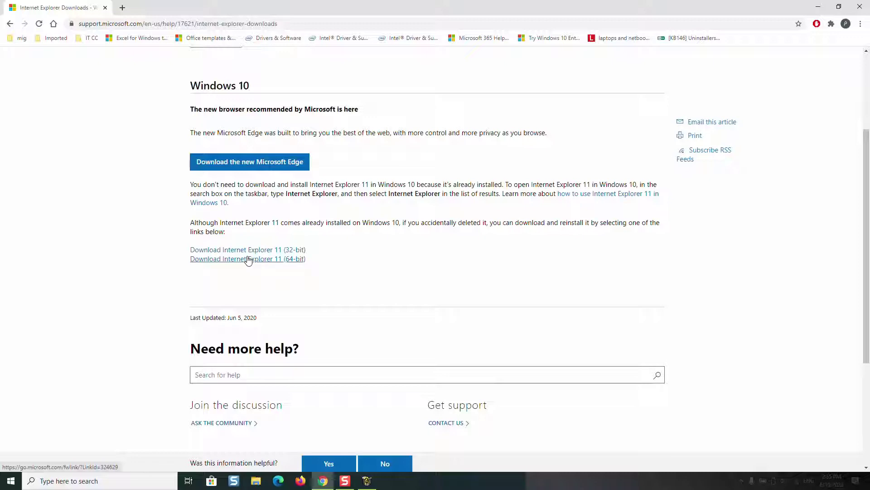
Step: Download Internet Explorer 11 (64-bit) with IDM, keeping it as a numbered duplicate
left_click(248, 260)
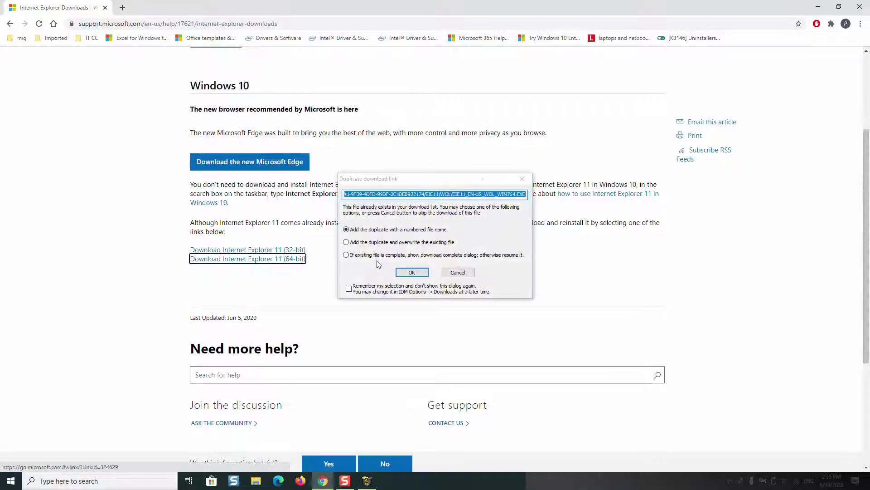
left_click(414, 272)
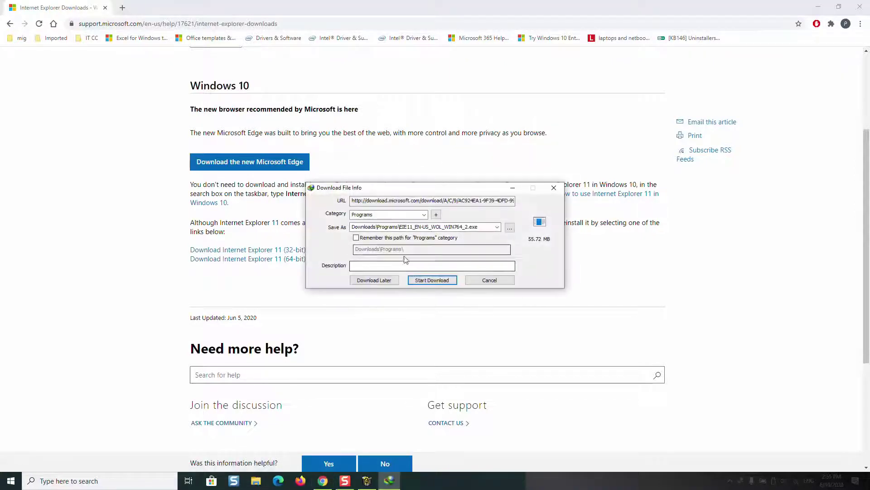
left_click(426, 281)
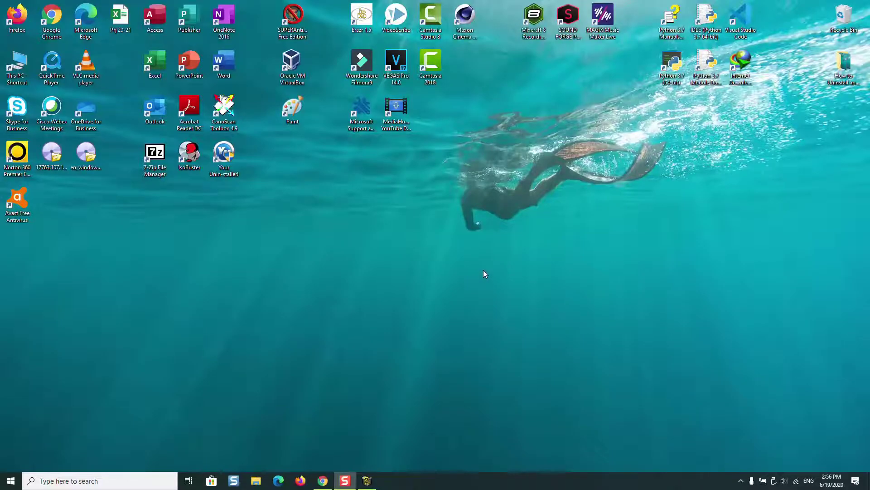
Step: Open Downloads > Programs in File Explorer and run EIE11_EN-US_WOL_WIN764_2
key("super+e")
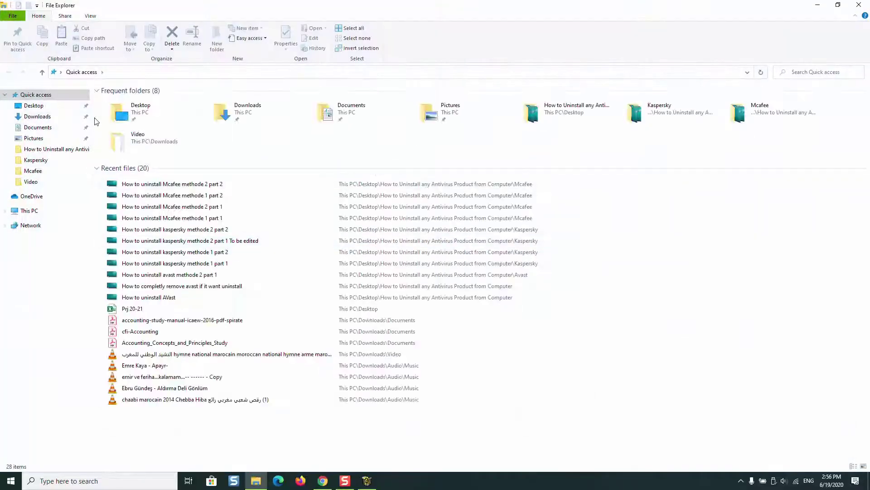
left_click(251, 120)
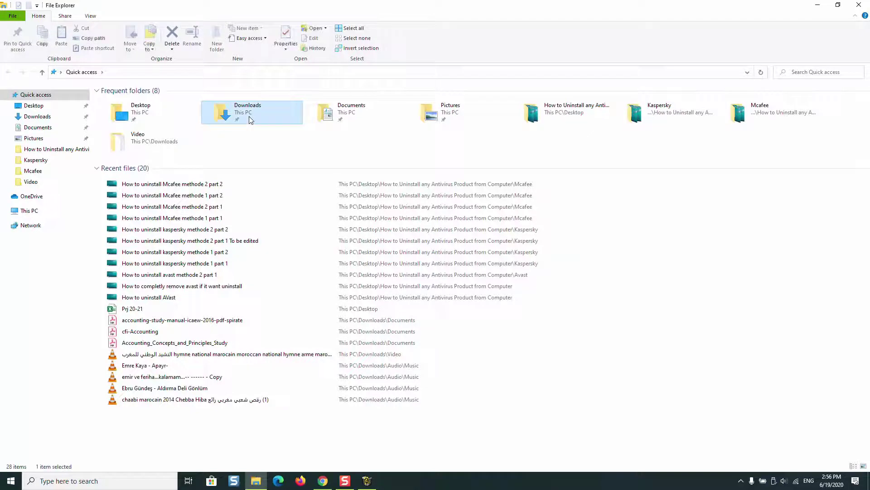
double_click(250, 119)
left_click(136, 206)
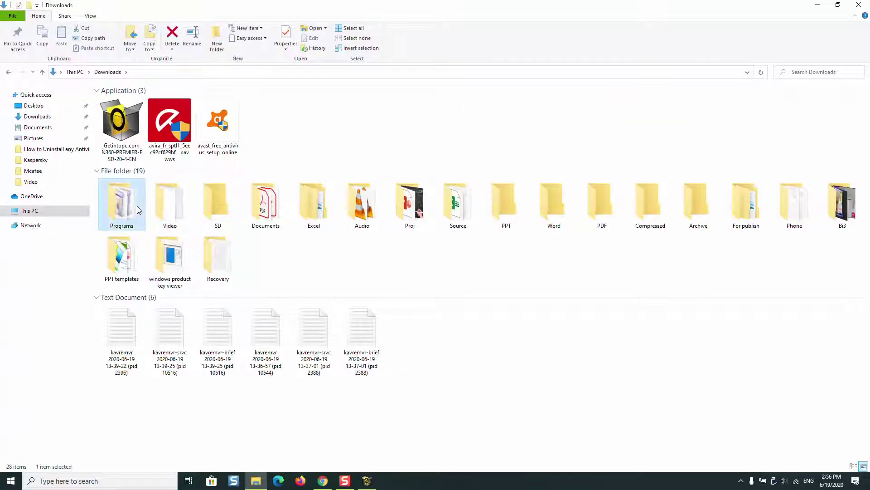
double_click(137, 206)
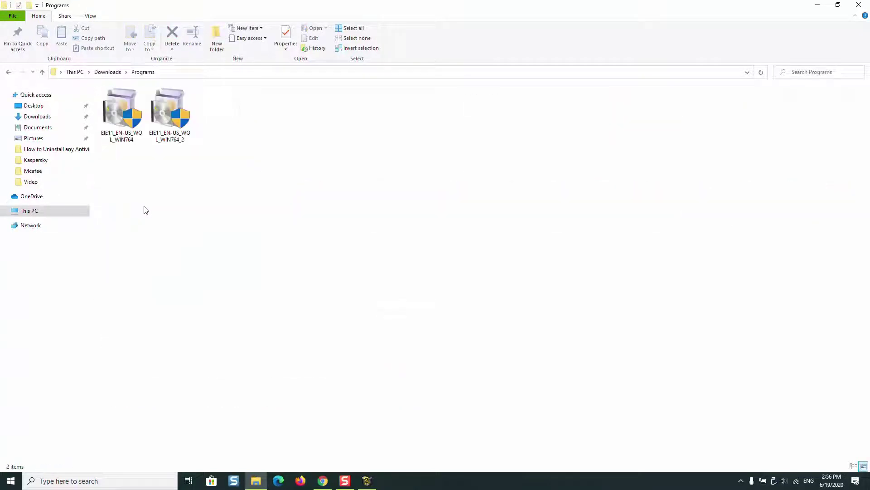
left_click(173, 121)
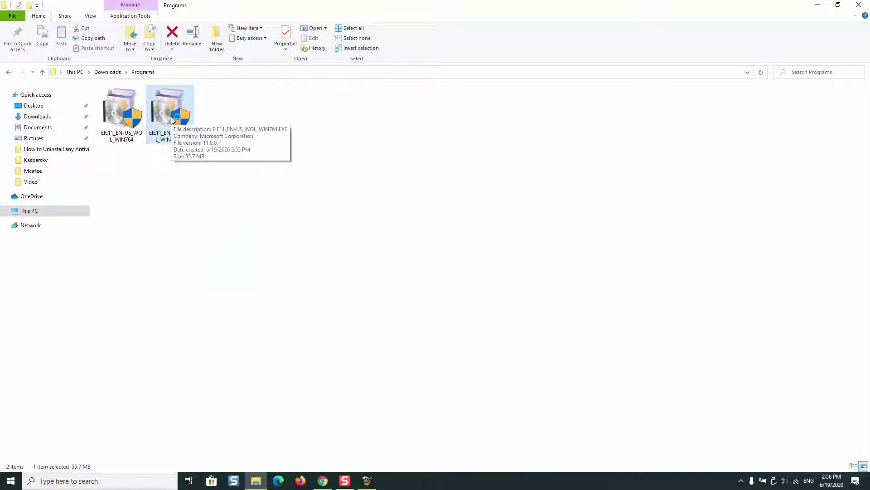
double_click(172, 120)
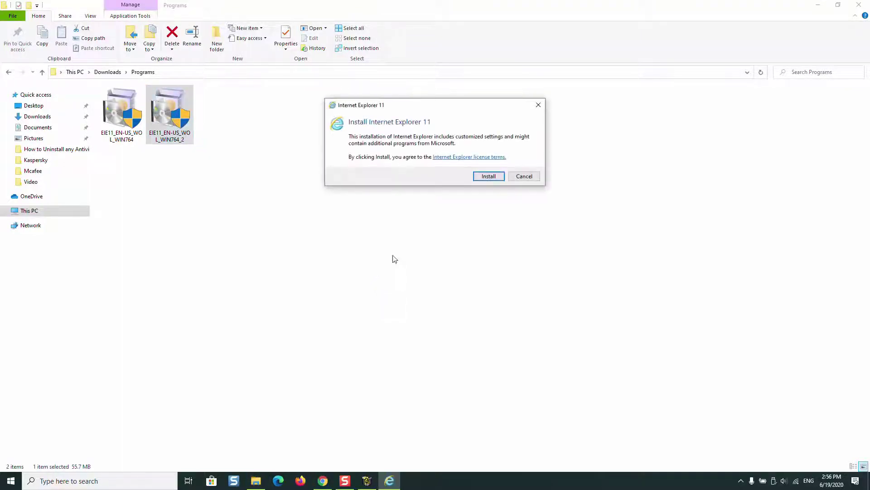
Step: Install Internet Explorer 11, then choose Restart later when setup finishes
left_click(496, 178)
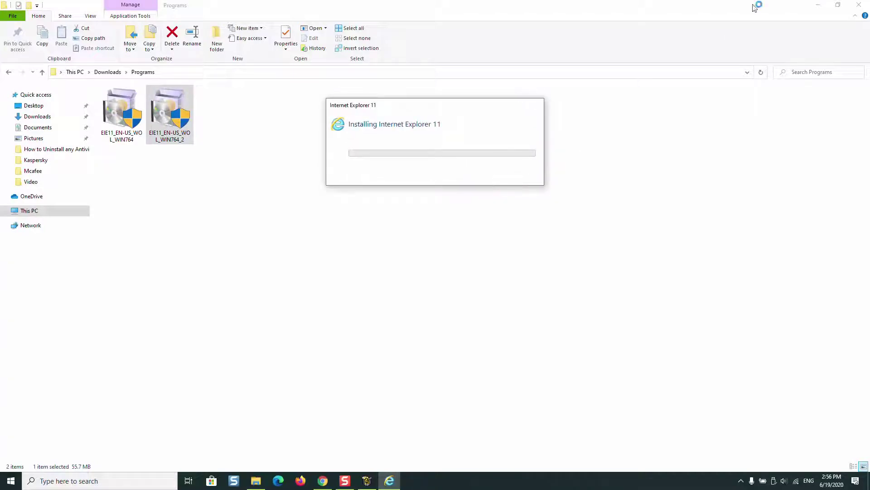
left_click(817, 5)
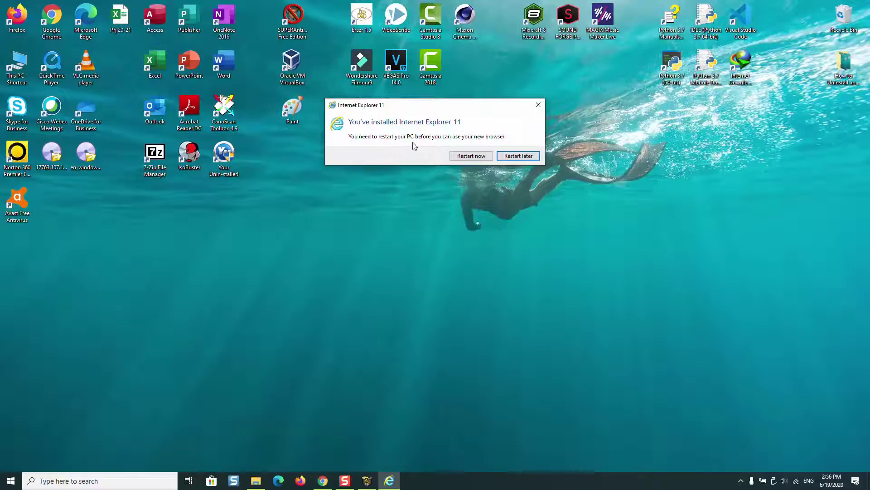
left_click(517, 156)
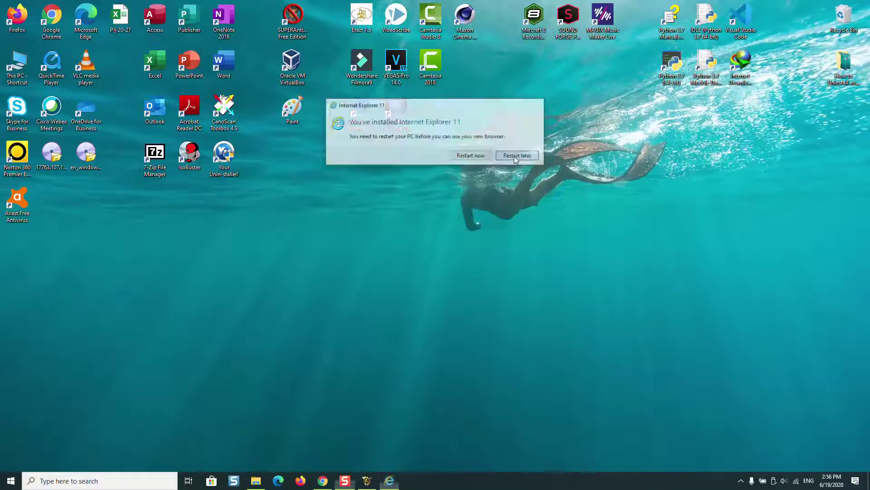
left_click(10, 484)
Step: Launch Internet Explorer from a Windows search for 'internet', then close all its tabs
left_click(66, 484)
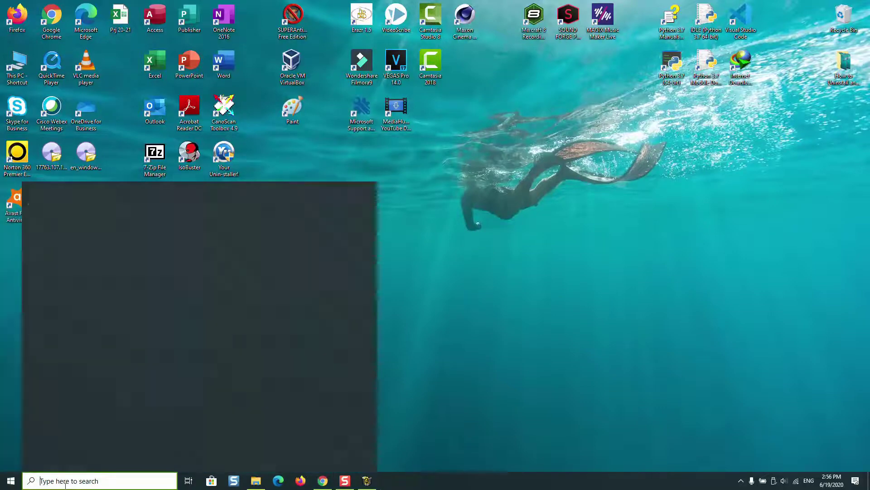
type("internet")
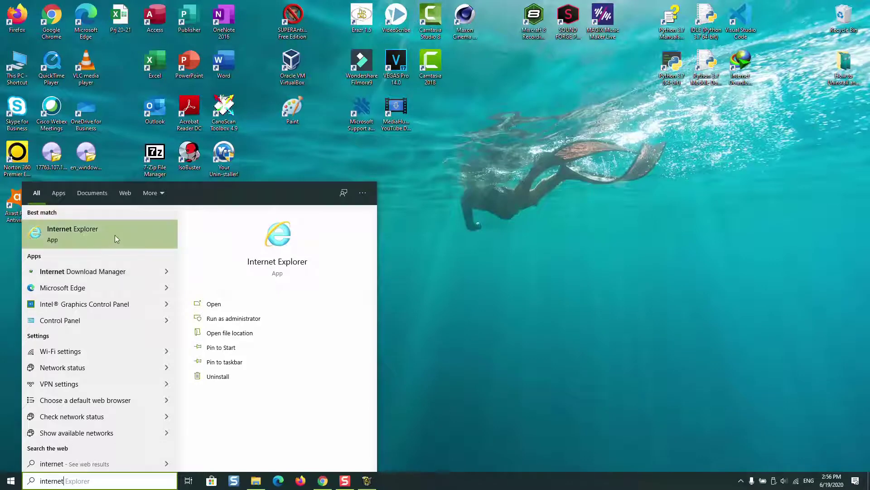
left_click(100, 232)
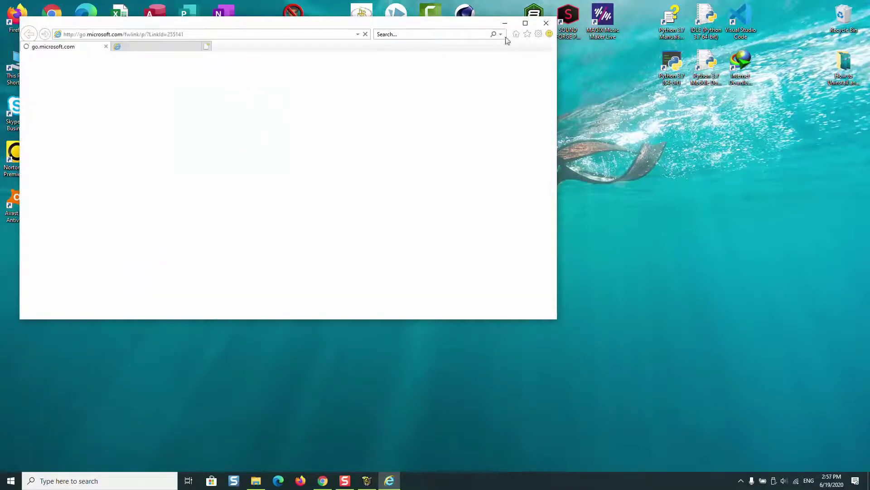
left_click(545, 22)
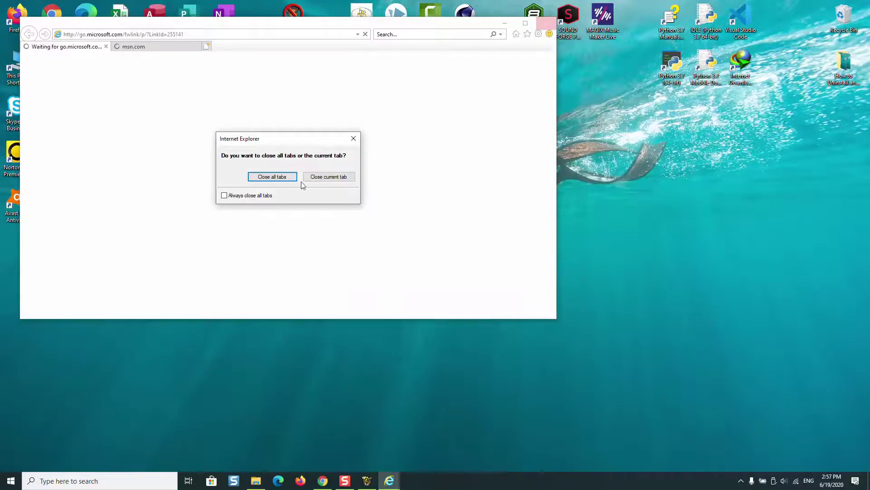
left_click(272, 176)
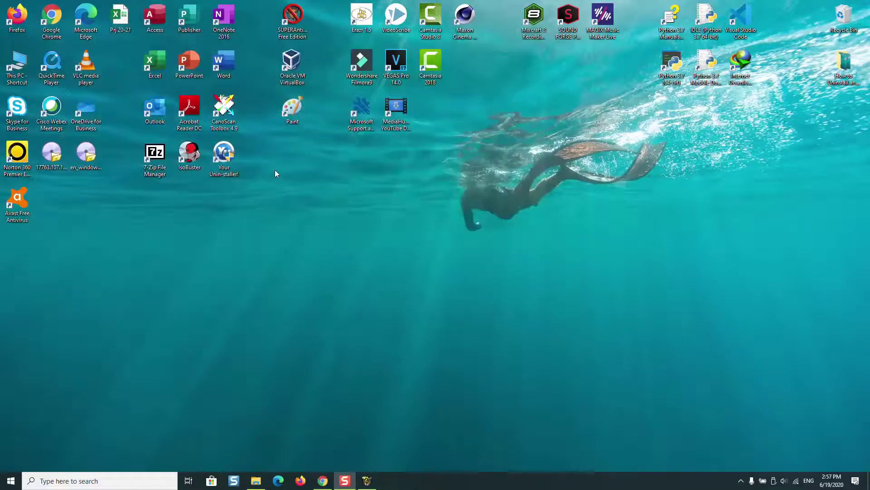